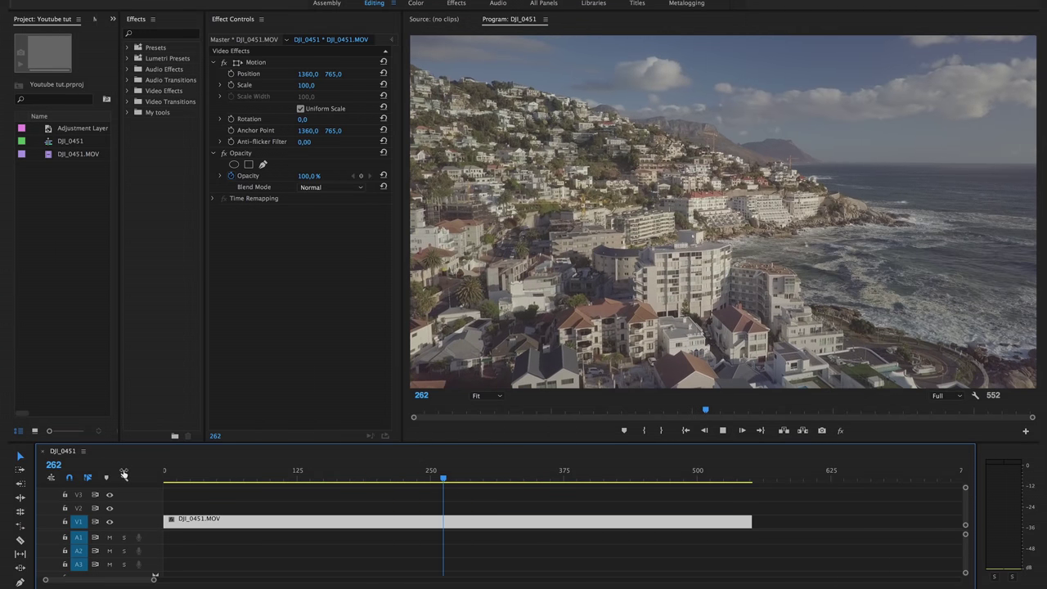
# Step: Place an Adjustment Layer on V2 and stretch it across the drone clip's full length
pyautogui.click(264, 340)
pyautogui.press('Home')
pyautogui.moveTo(81, 133); pyautogui.dragTo(178, 508)
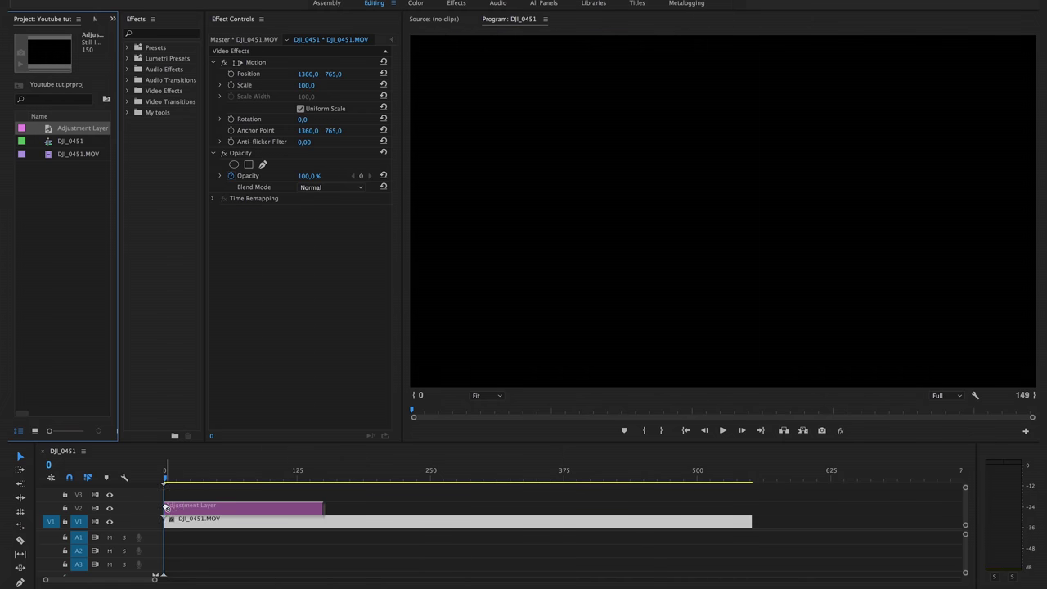
pyautogui.moveTo(322, 507); pyautogui.dragTo(752, 511)
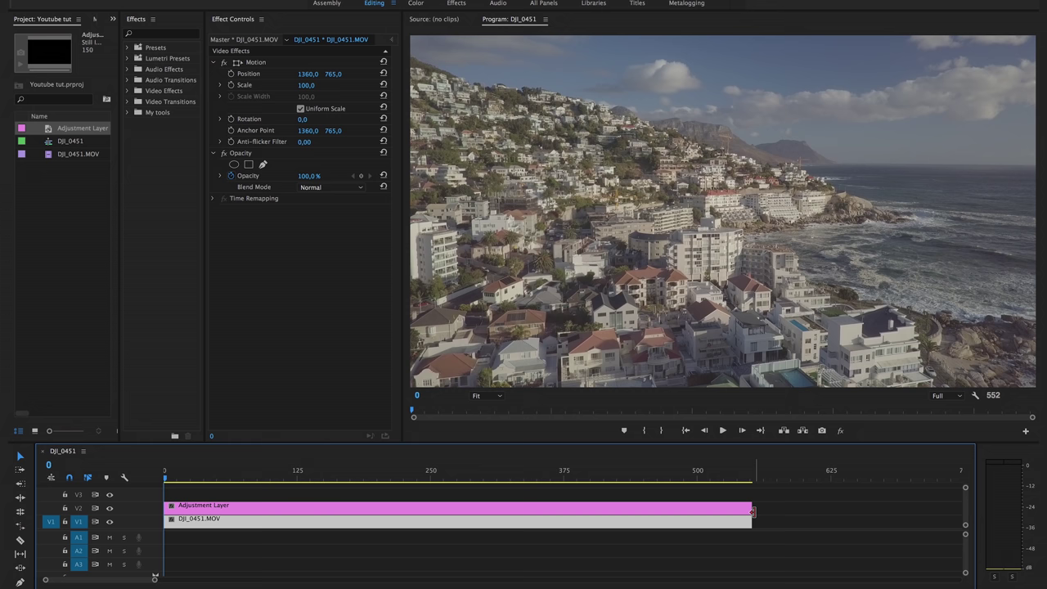
# Step: In the Color workspace, apply the SpectrumGrades X-LAB B Creative Look to the adjustment layer
pyautogui.click(414, 3)
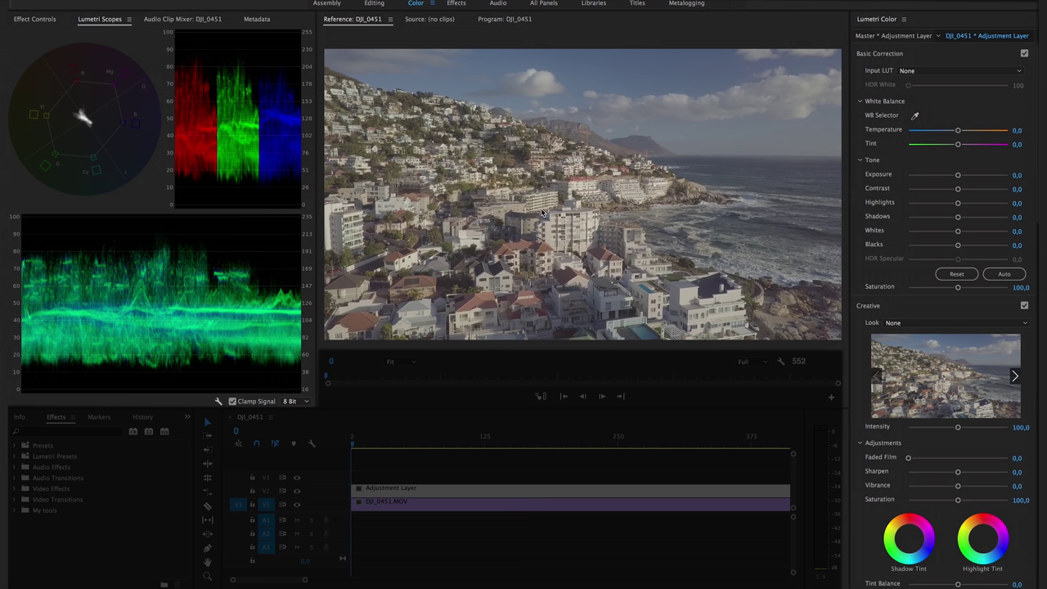
pyautogui.click(940, 322)
pyautogui.scroll(-10, 779, 462)
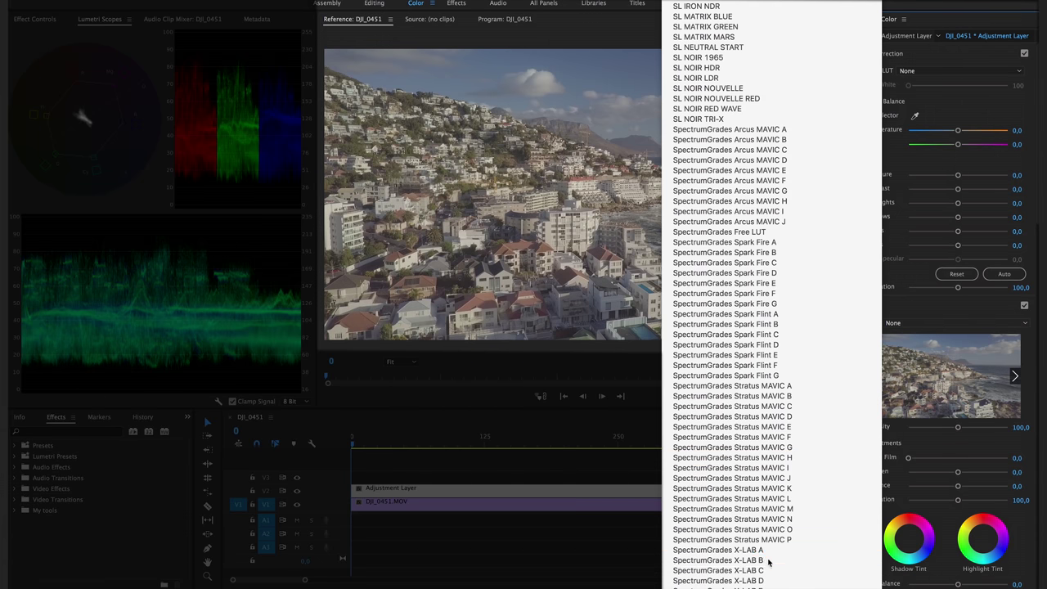
pyautogui.press('Escape')
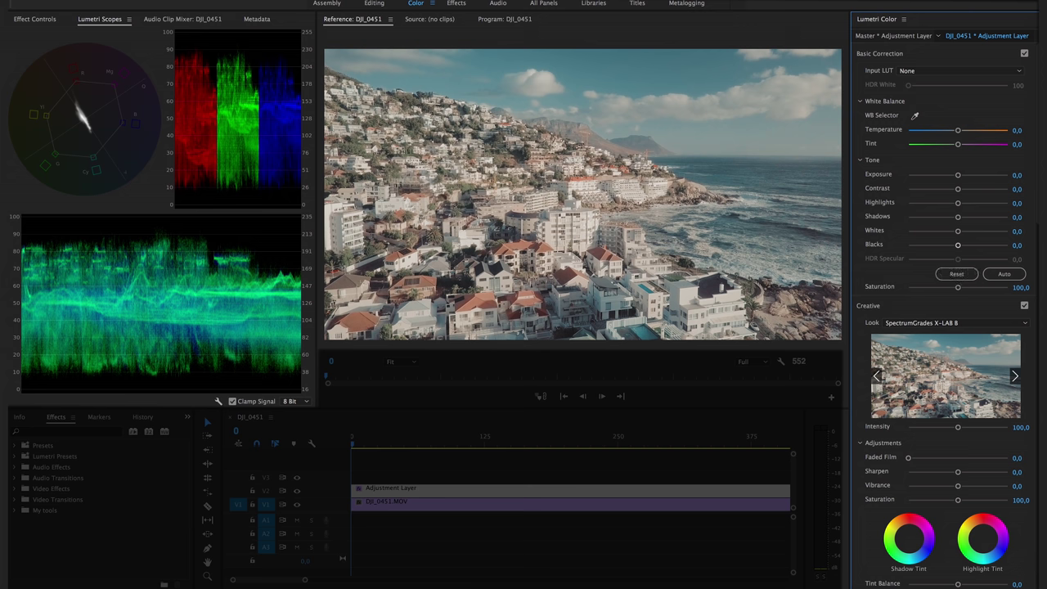
# Step: Set Basic Correction to Whites 88, Highlights -60.9, Blacks -15.2 and Saturation about 151
pyautogui.moveTo(958, 231); pyautogui.dragTo(1000, 231)
pyautogui.moveTo(957, 202); pyautogui.dragTo(917, 205)
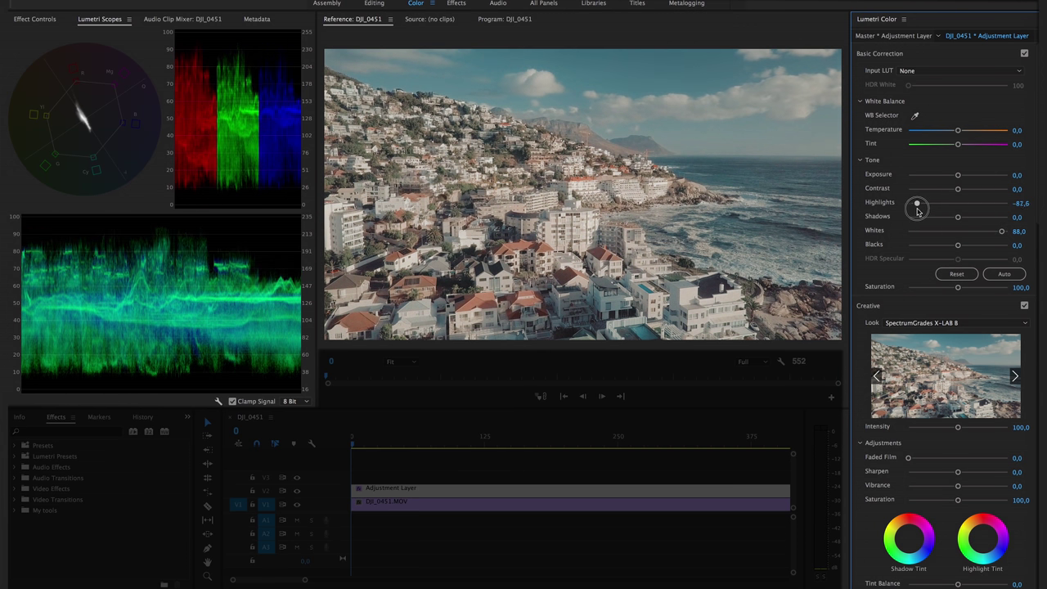
pyautogui.moveTo(957, 244); pyautogui.dragTo(959, 173)
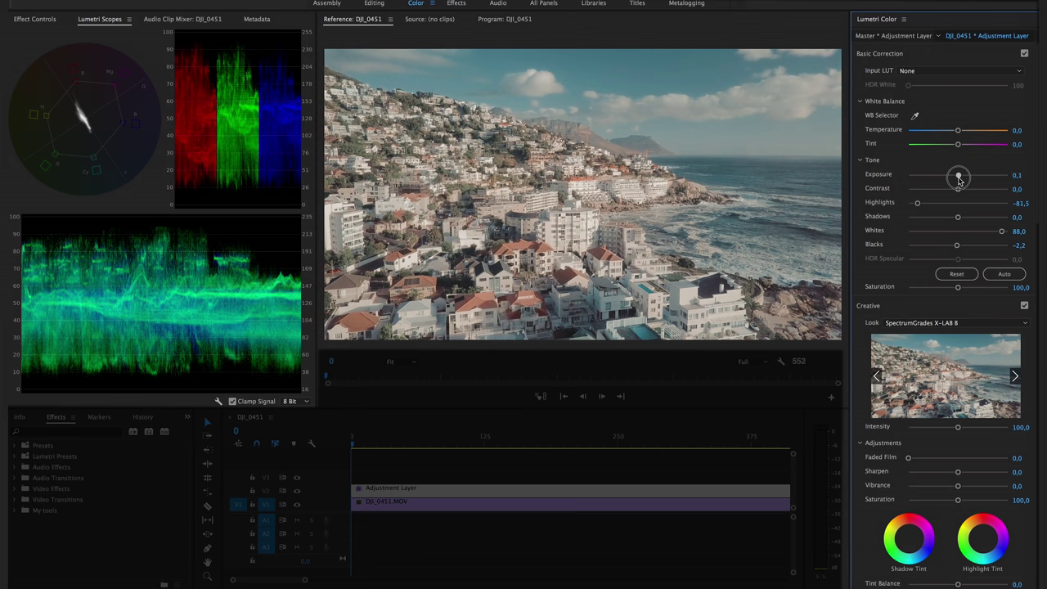
pyautogui.moveTo(970, 286); pyautogui.dragTo(995, 291)
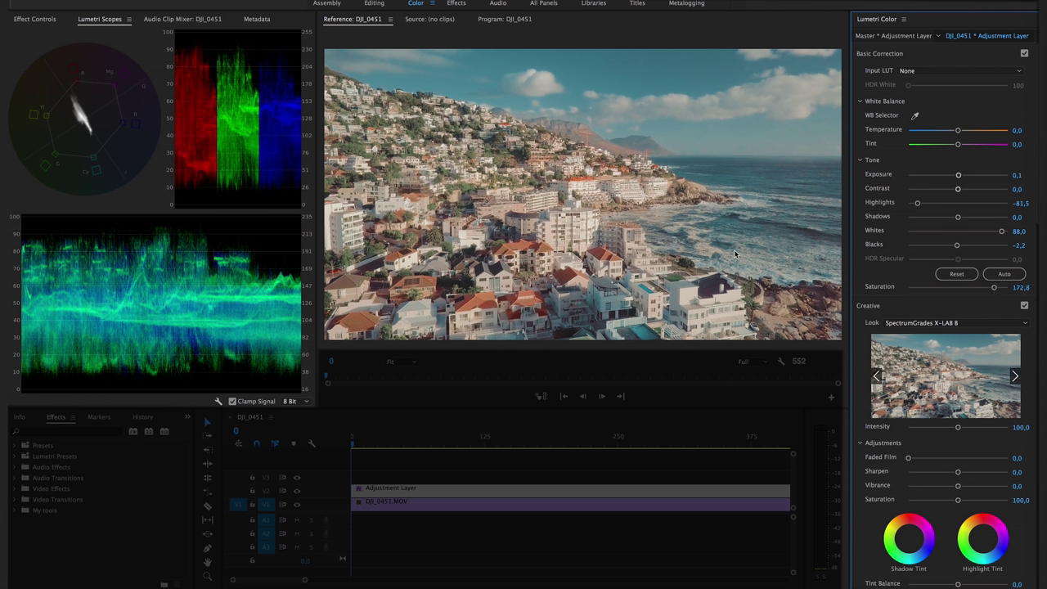
pyautogui.moveTo(916, 203); pyautogui.dragTo(928, 203)
pyautogui.moveTo(957, 245); pyautogui.dragTo(950, 245)
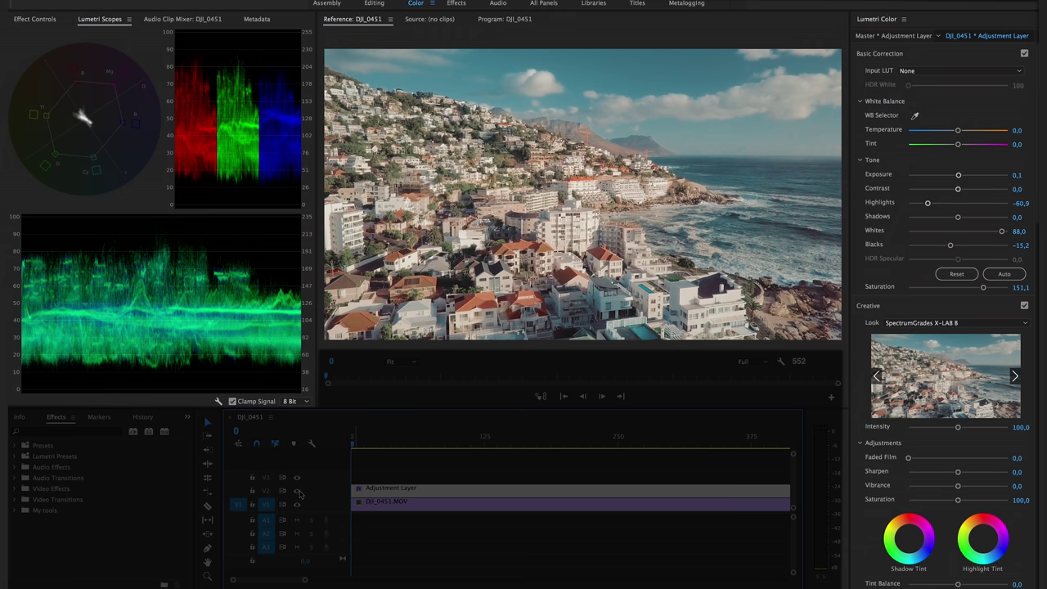
# Step: Toggle V2's visibility to compare graded and original footage, then return to the Editing workspace
pyautogui.click(298, 491)
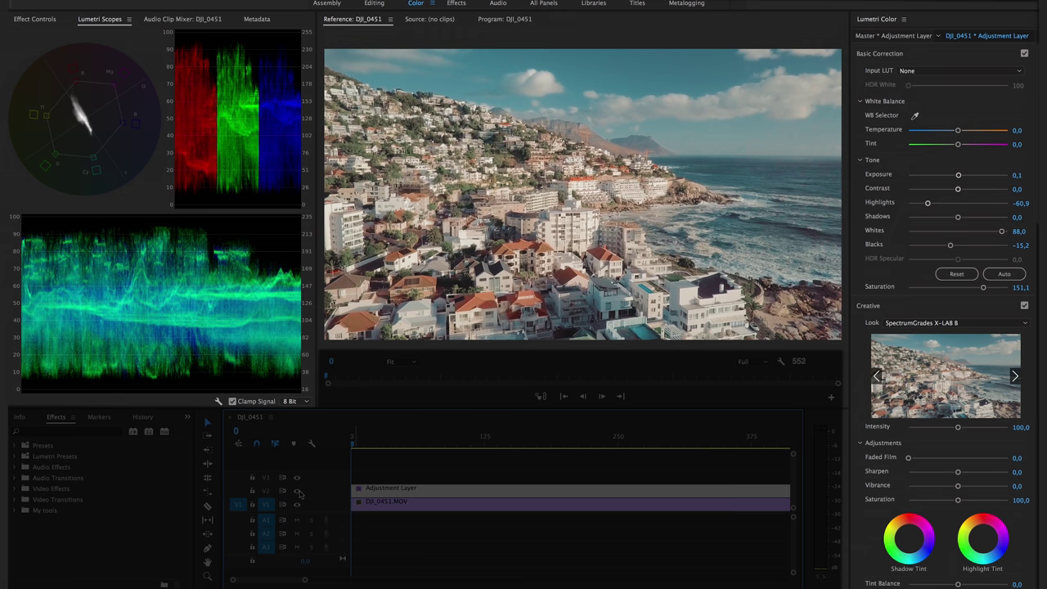
pyautogui.click(297, 491)
pyautogui.click(298, 490)
pyautogui.click(297, 491)
pyautogui.click(381, 5)
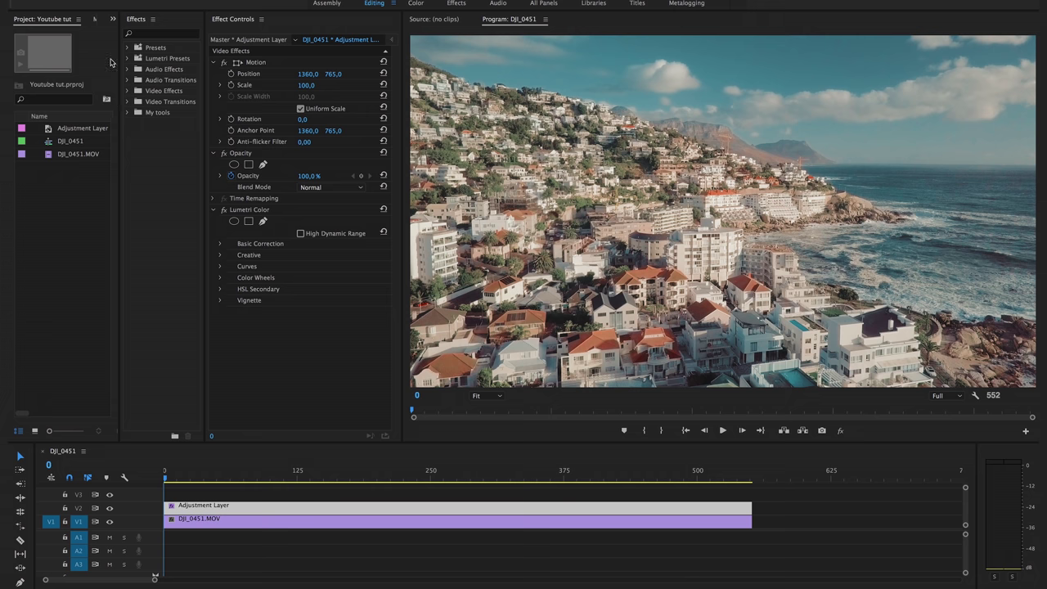
# Step: Drag Reduce Noise v4 from My tools onto the adjustment layer and open its Neat Video setup
pyautogui.click(127, 112)
pyautogui.scroll(-1, 174, 300)
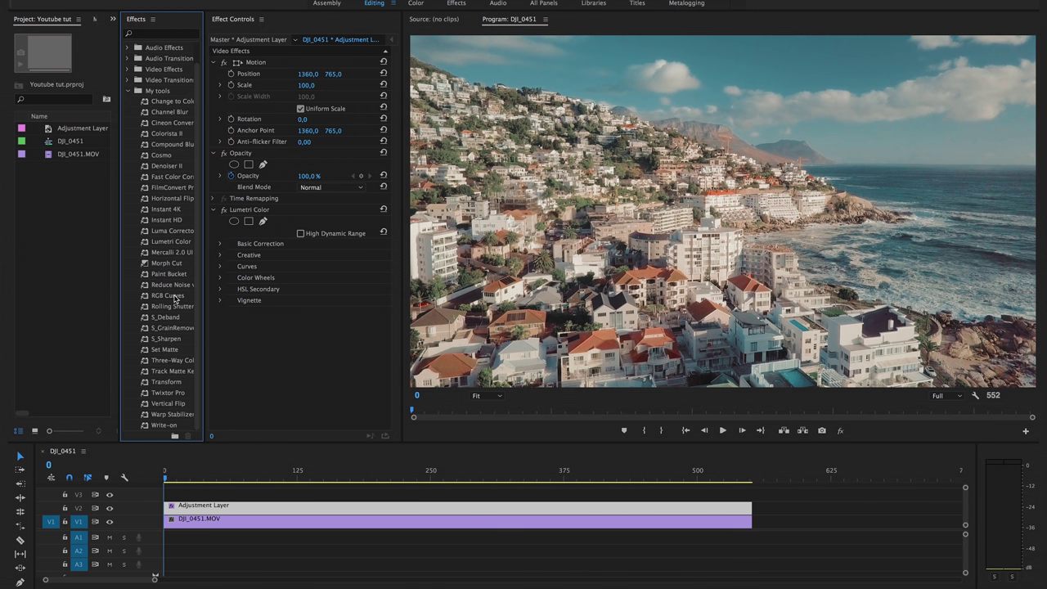
pyautogui.moveTo(172, 287); pyautogui.dragTo(279, 207)
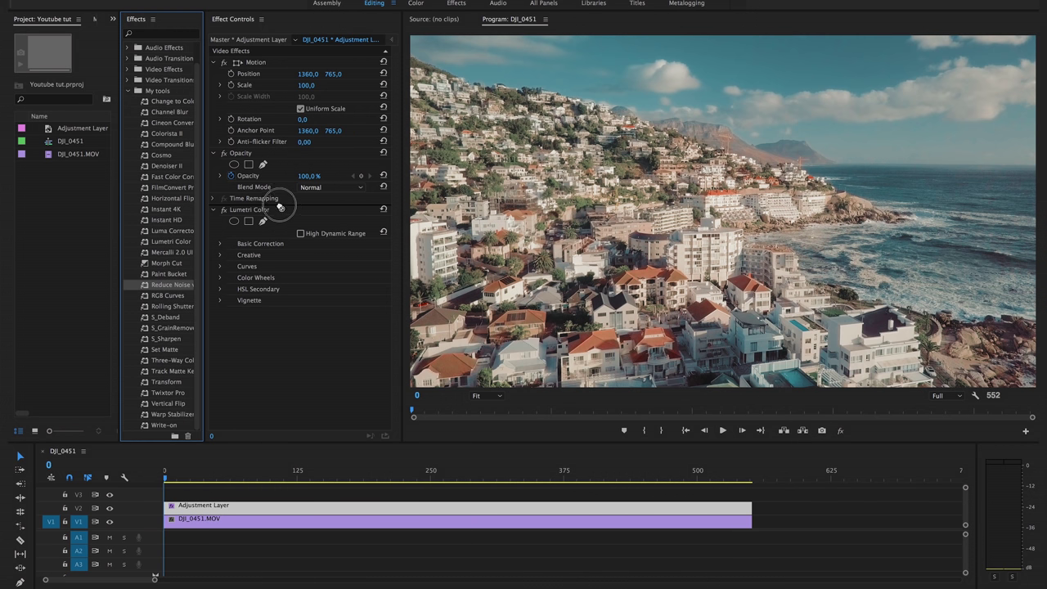
pyautogui.click(264, 213)
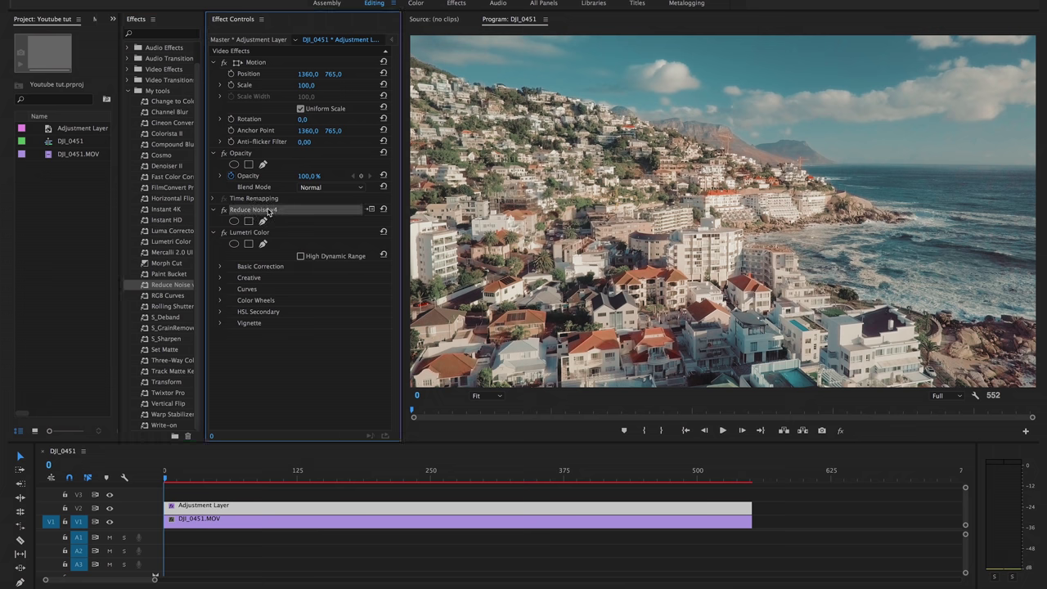
pyautogui.click(371, 210)
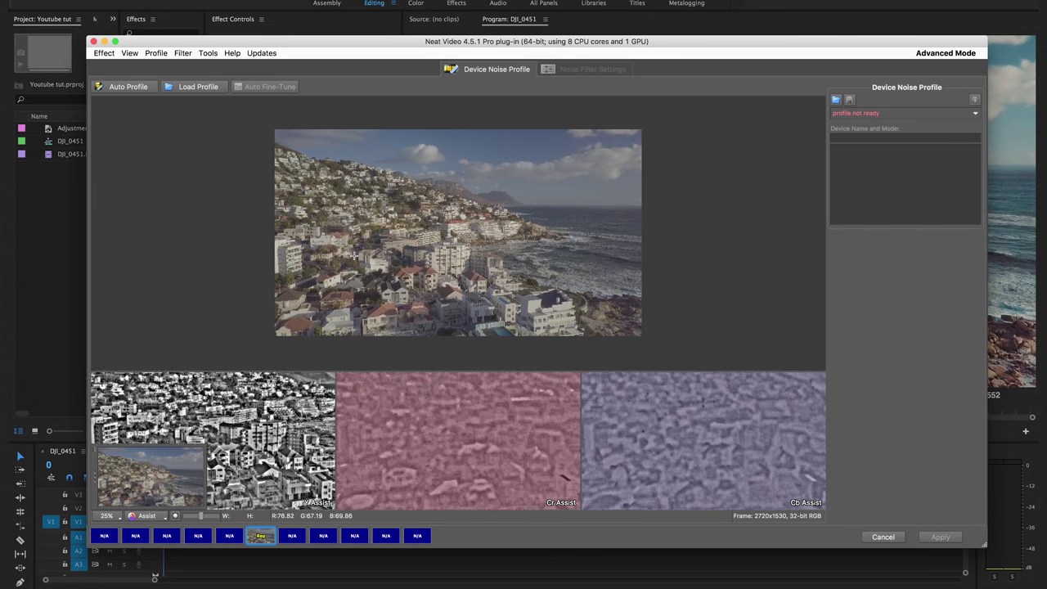
# Step: Load the SpectrumGrades 2.7K iso100 noise profile (.dnp) in Neat Video
pyautogui.click(155, 54)
pyautogui.click(175, 75)
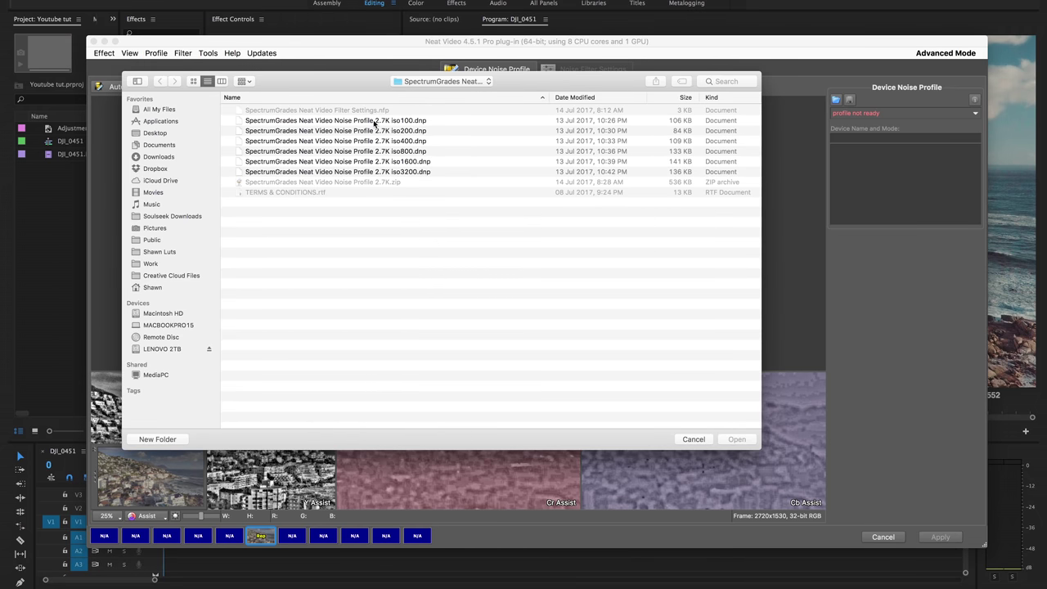
pyautogui.click(374, 121)
pyautogui.click(736, 439)
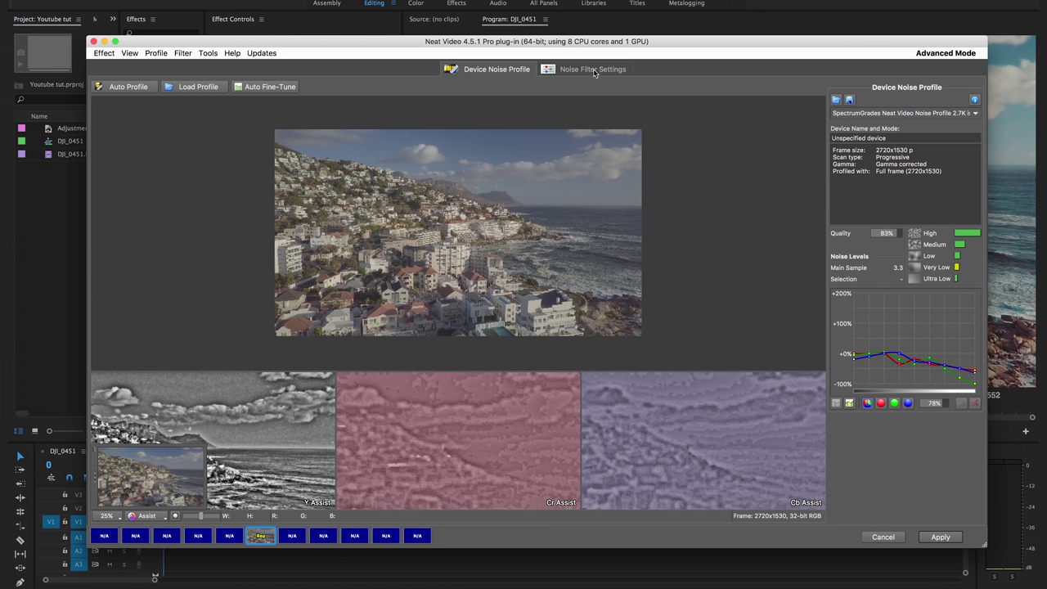
# Step: Magnify the preview to 400%, pan across the buildings, and go to Noise Filter Settings
pyautogui.click(107, 516)
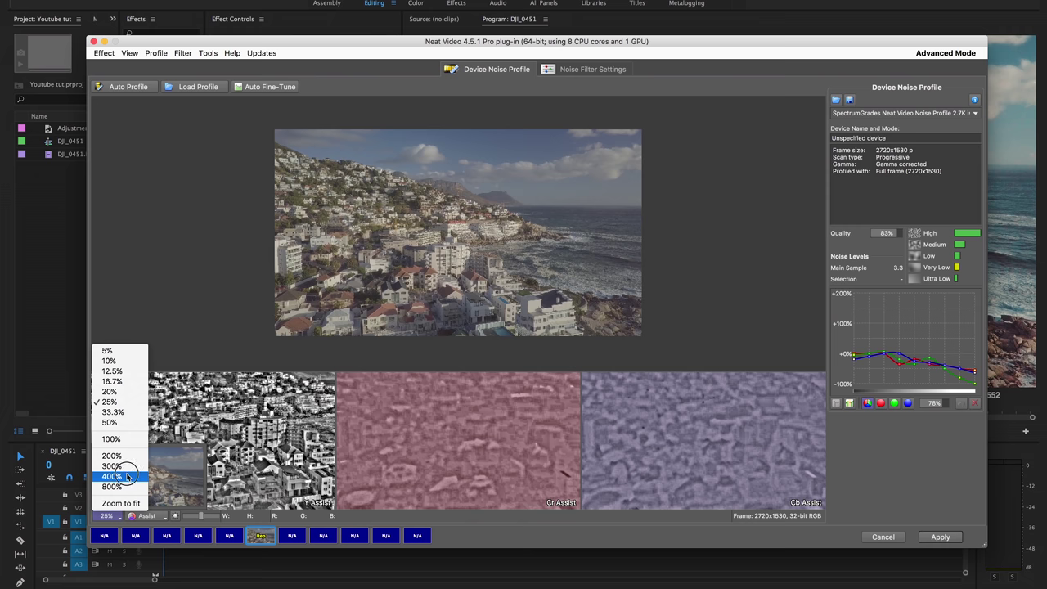
pyautogui.click(122, 476)
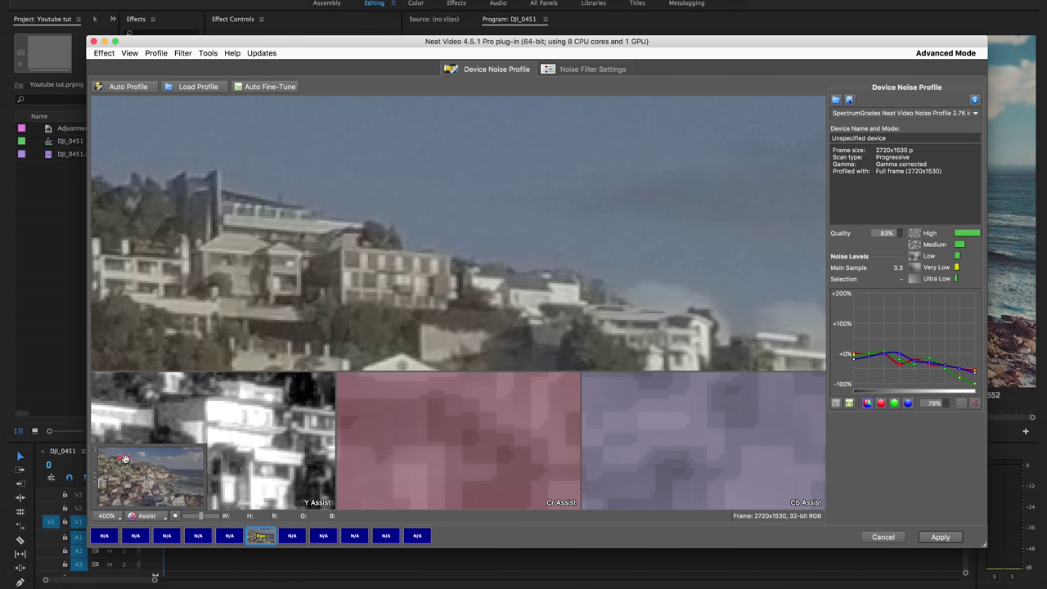
pyautogui.moveTo(124, 458); pyautogui.dragTo(125, 500)
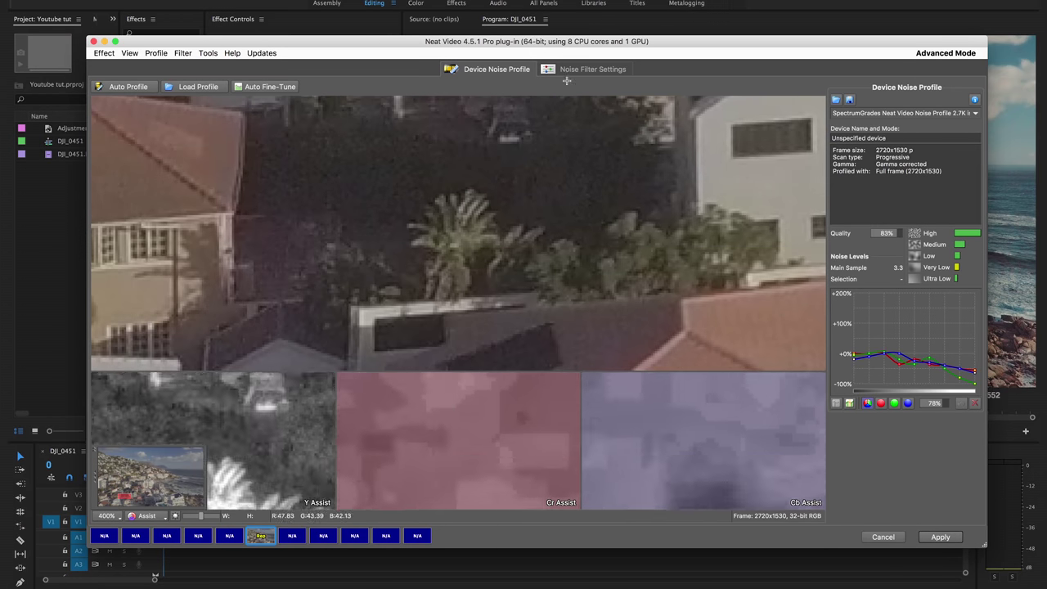
pyautogui.click(592, 69)
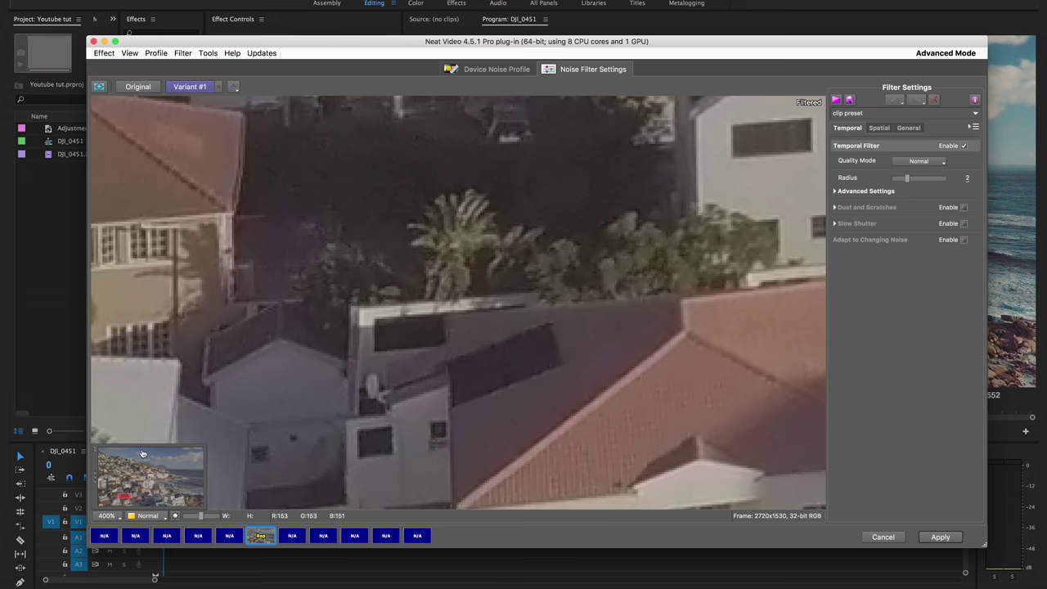
# Step: View the denoise preview at 200% and compare Original against Variant #1
pyautogui.click(115, 515)
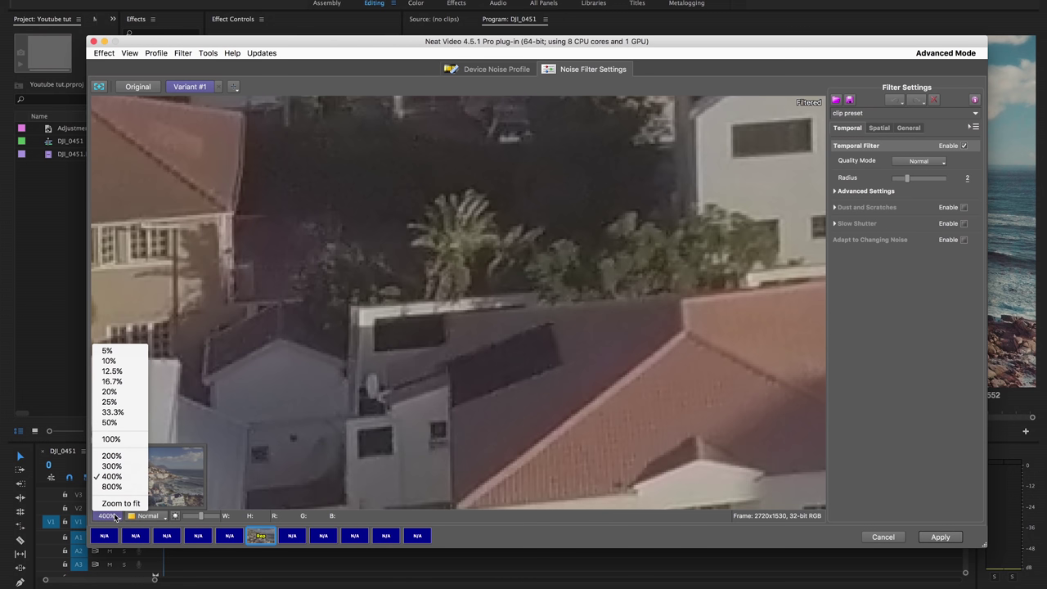
pyautogui.click(119, 458)
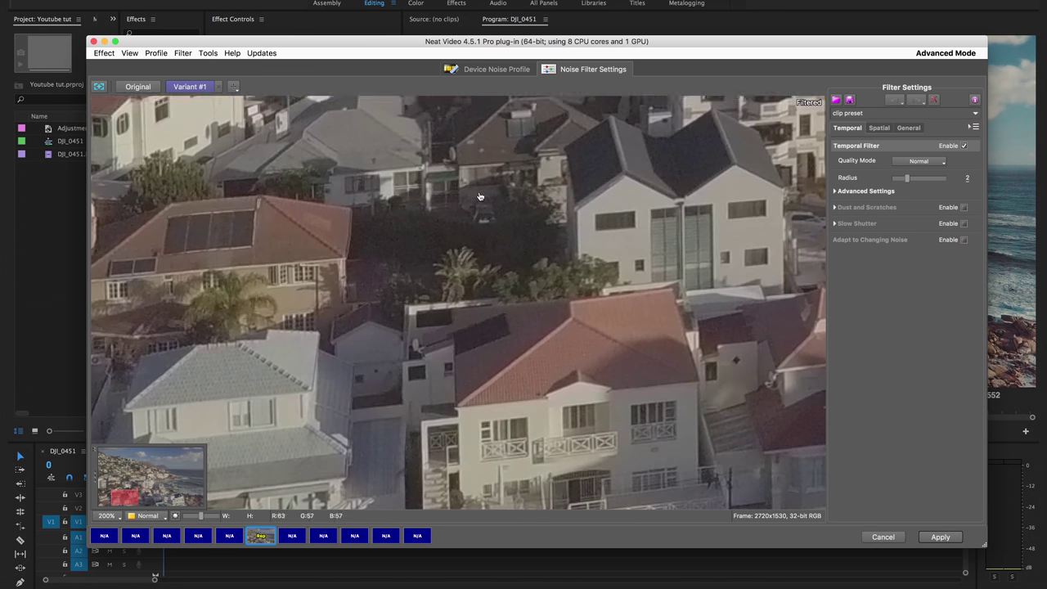
pyautogui.click(468, 258)
pyautogui.click(468, 258)
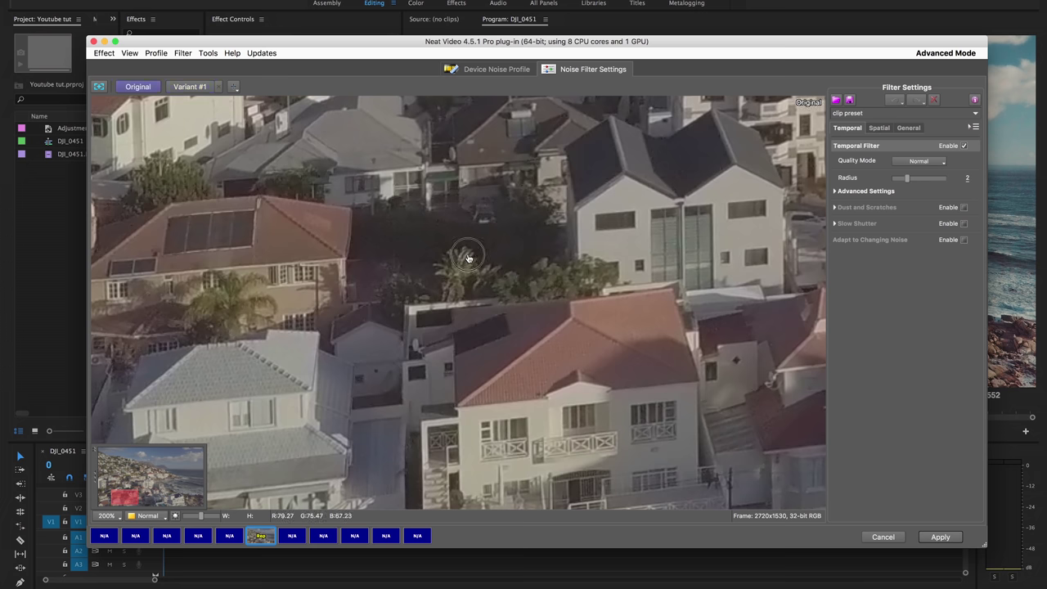
# Step: Compare original and filtered detail on the houses at 400%, then apply and render previews
pyautogui.scroll(1, 130, 501)
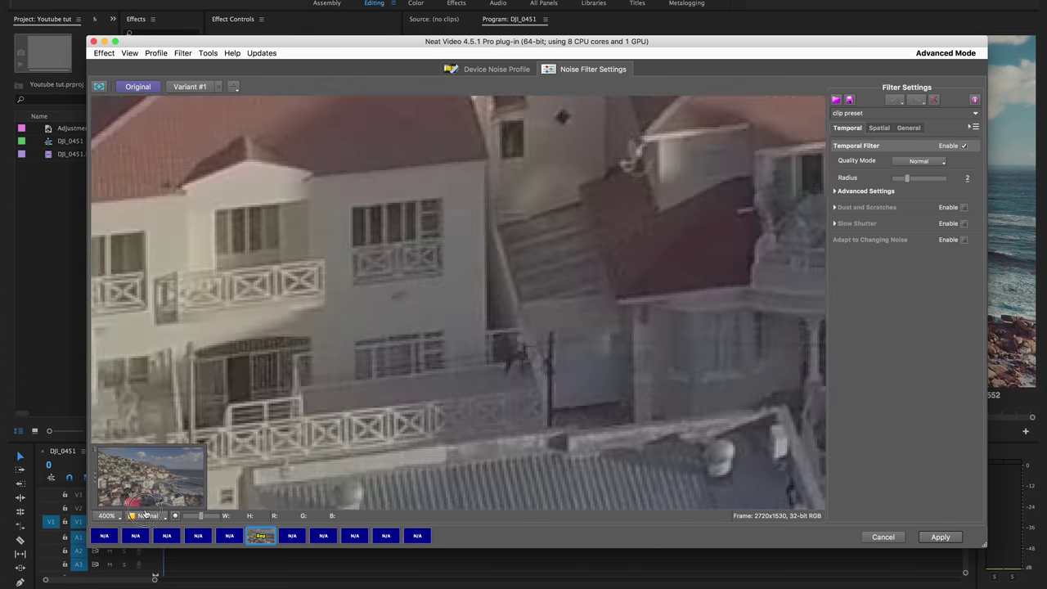
pyautogui.moveTo(130, 501); pyautogui.dragTo(148, 515)
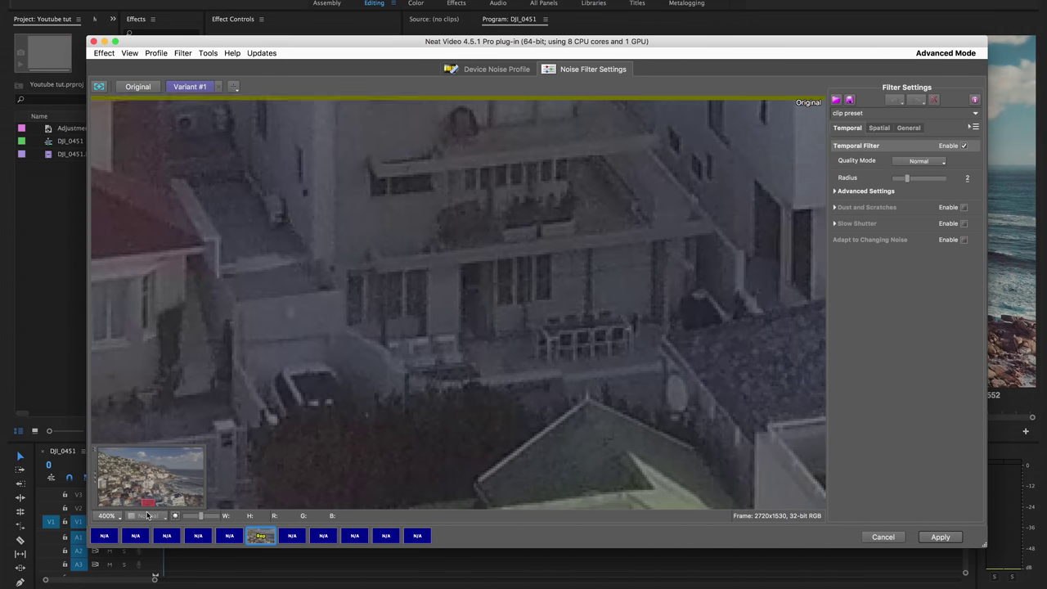
pyautogui.click(328, 323)
pyautogui.click(327, 322)
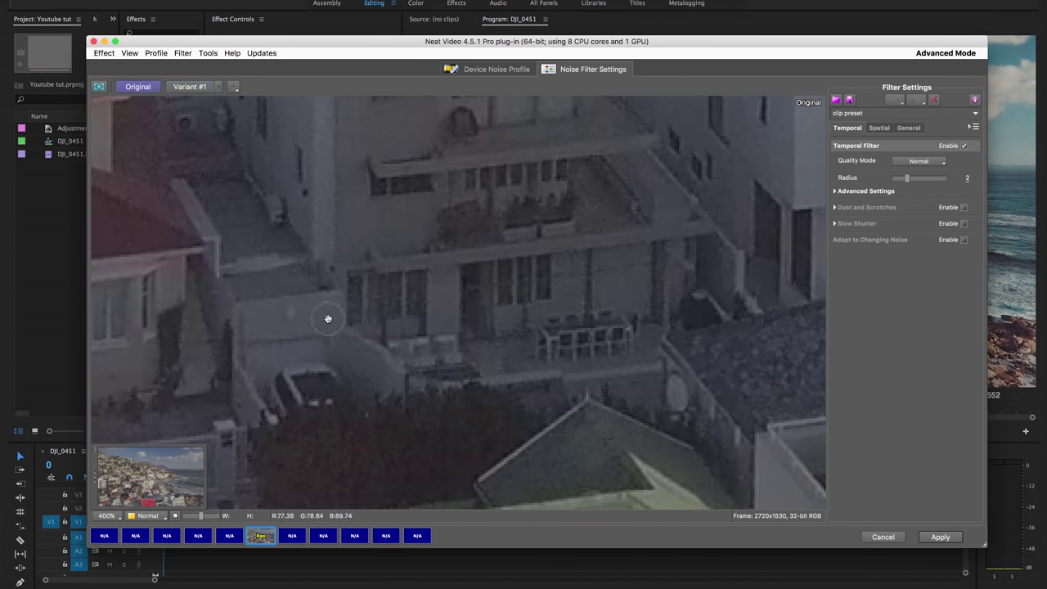
pyautogui.click(327, 322)
pyautogui.click(328, 322)
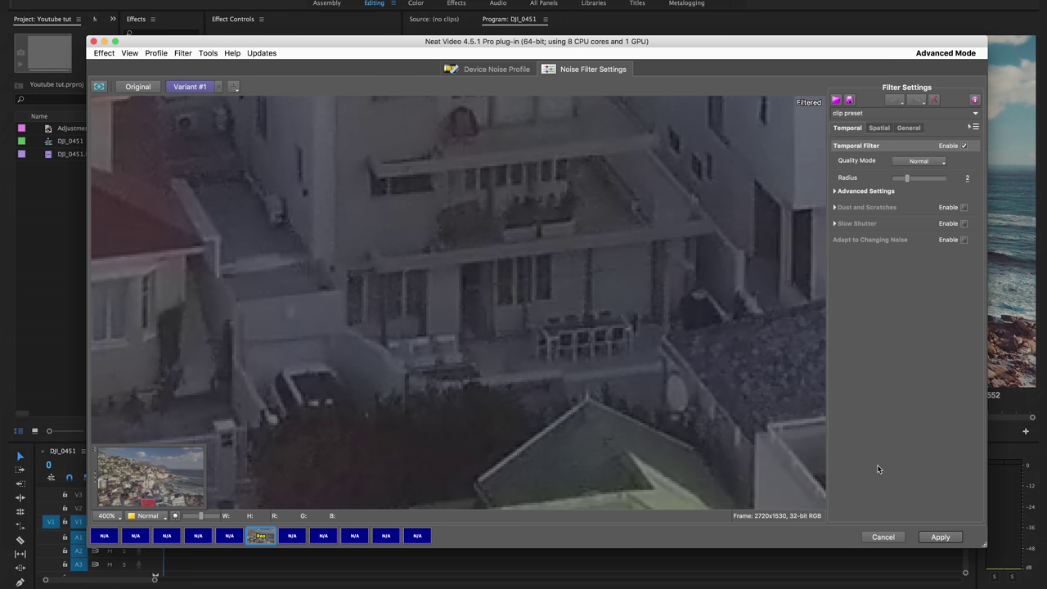
pyautogui.click(940, 537)
pyautogui.press('Return')
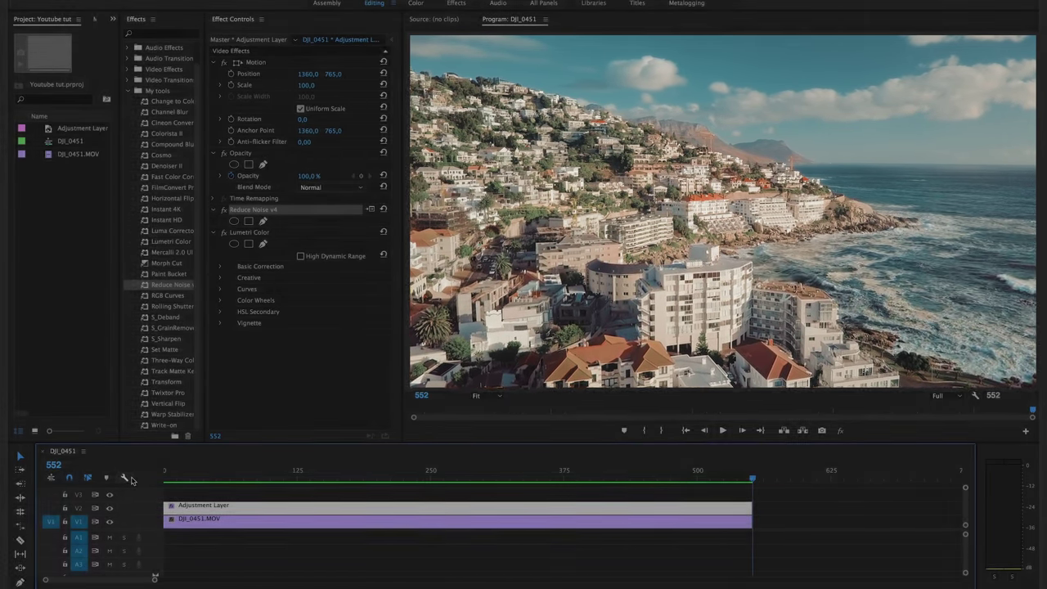
# Step: After rendering finishes, move the playhead back to the sequence's first frame
pyautogui.press('Home')
# Step: Create a new Custom 4K Standard 25P sequence named 4k
pyautogui.rightClick(80, 242)
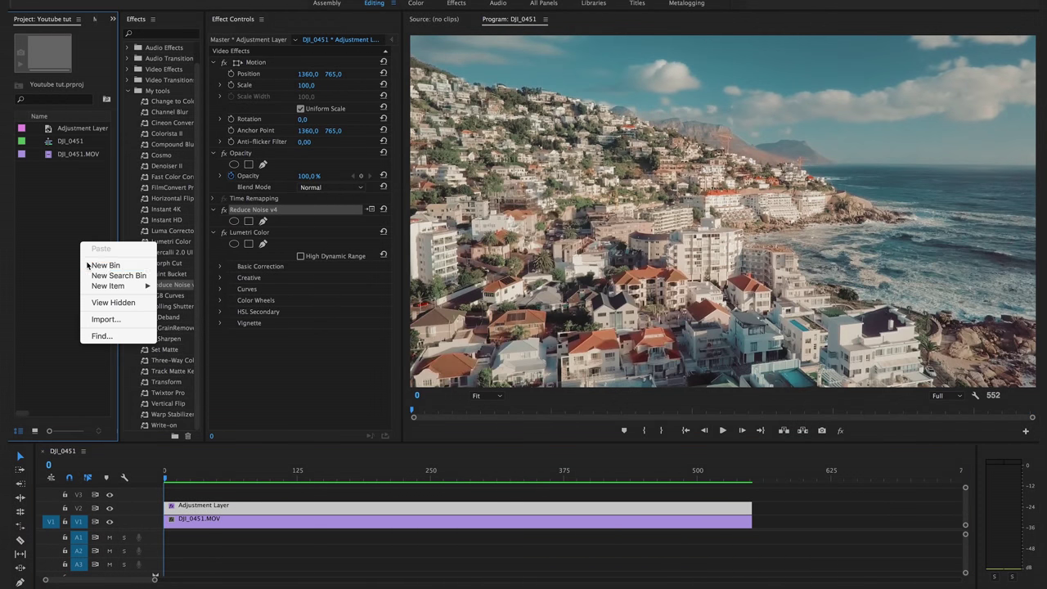
pyautogui.moveTo(149, 285)
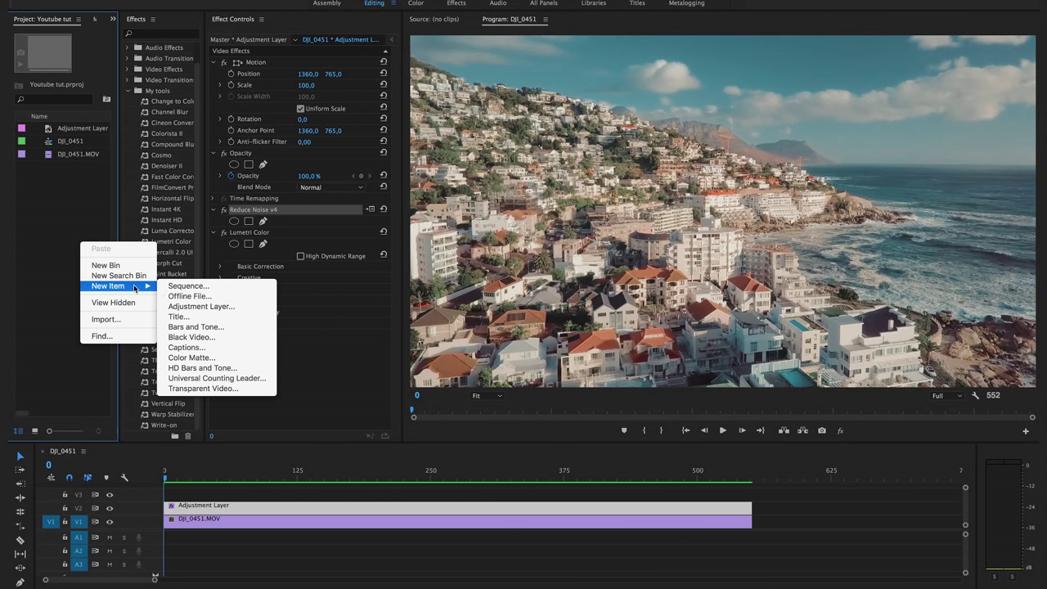
pyautogui.click(184, 285)
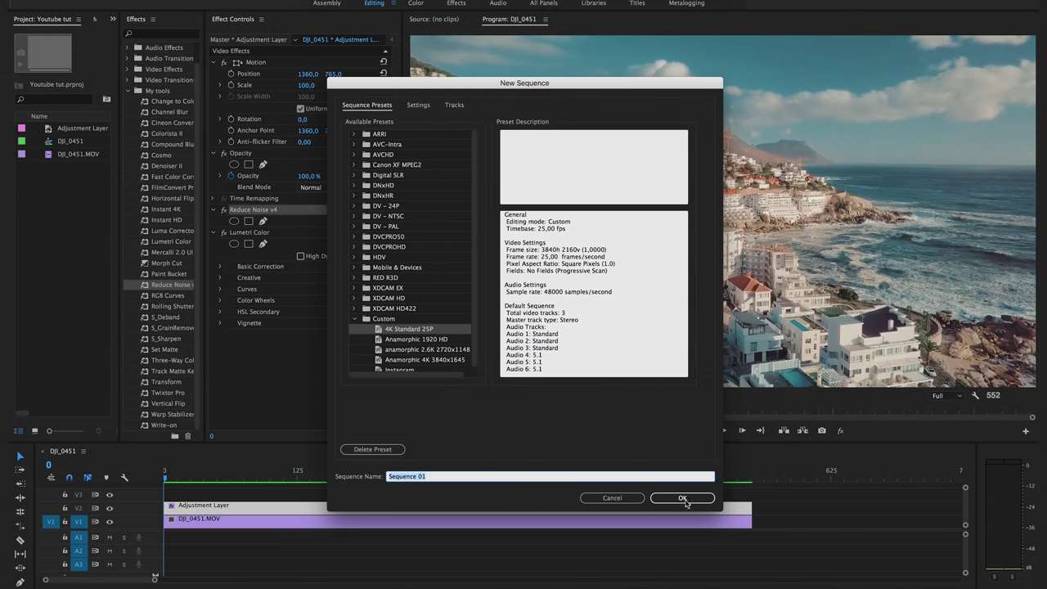
pyautogui.write('4k')
pyautogui.click(680, 498)
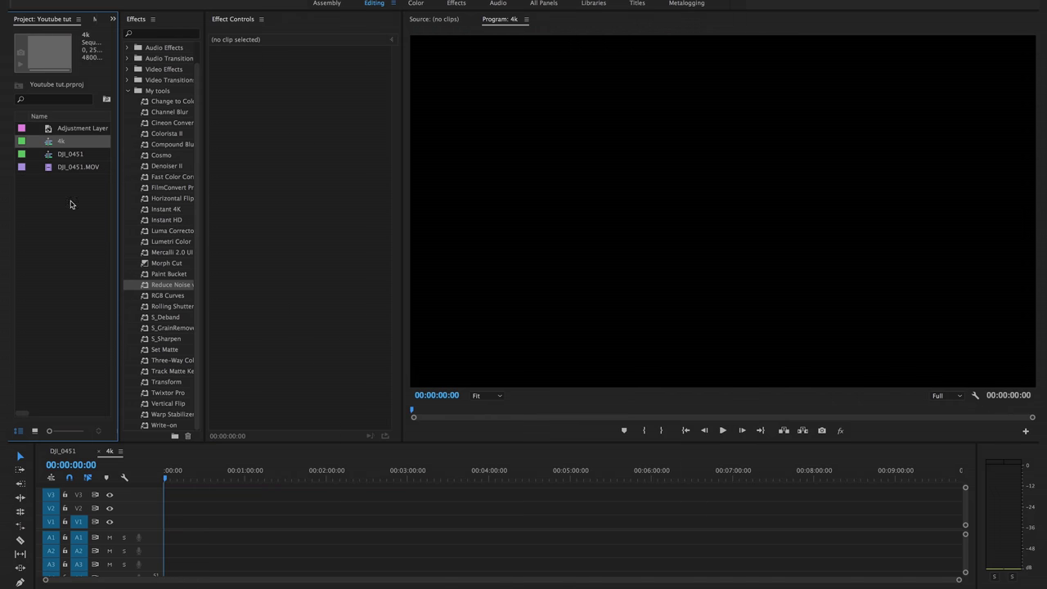
# Step: In the DJI_0451 timeline, nest the adjustment layer and drone clip as Nested Sequence 01
pyautogui.click(70, 154)
pyautogui.click(62, 450)
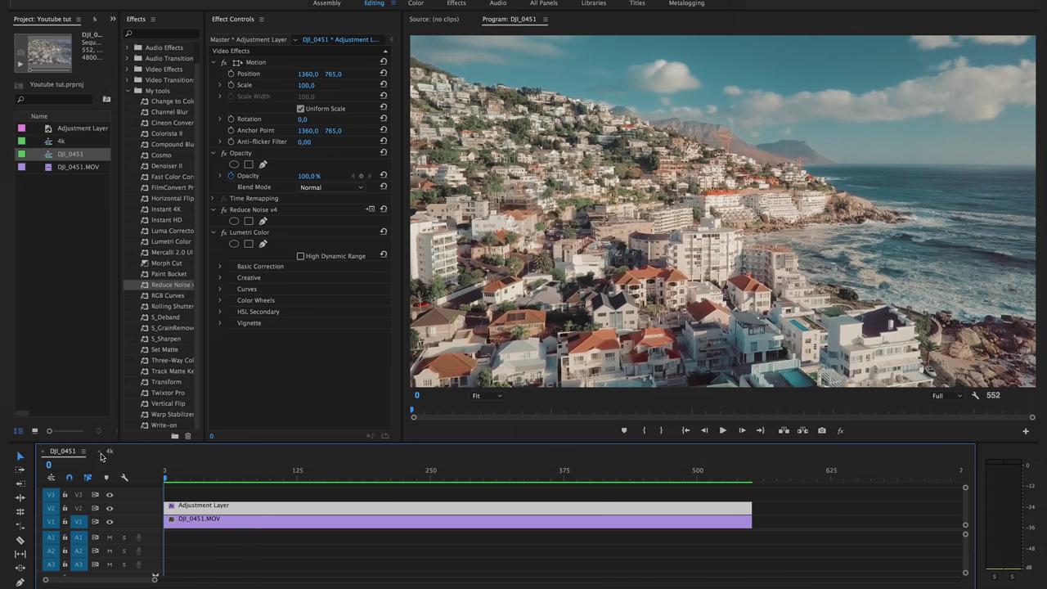
pyautogui.rightClick(257, 506)
pyautogui.click(210, 493)
pyautogui.moveTo(210, 492); pyautogui.dragTo(209, 534)
pyautogui.rightClick(243, 520)
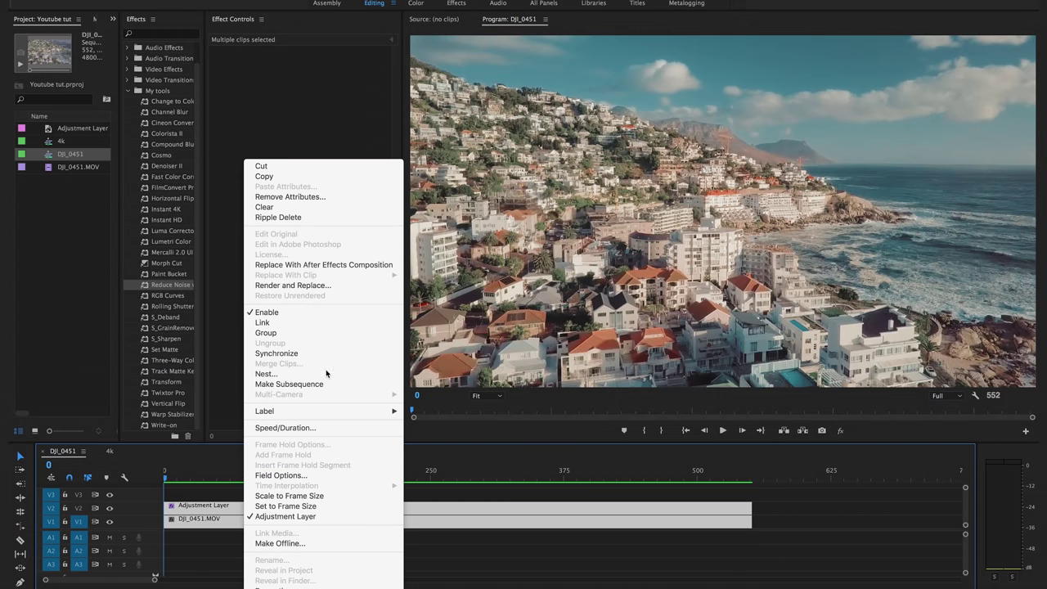
pyautogui.click(282, 375)
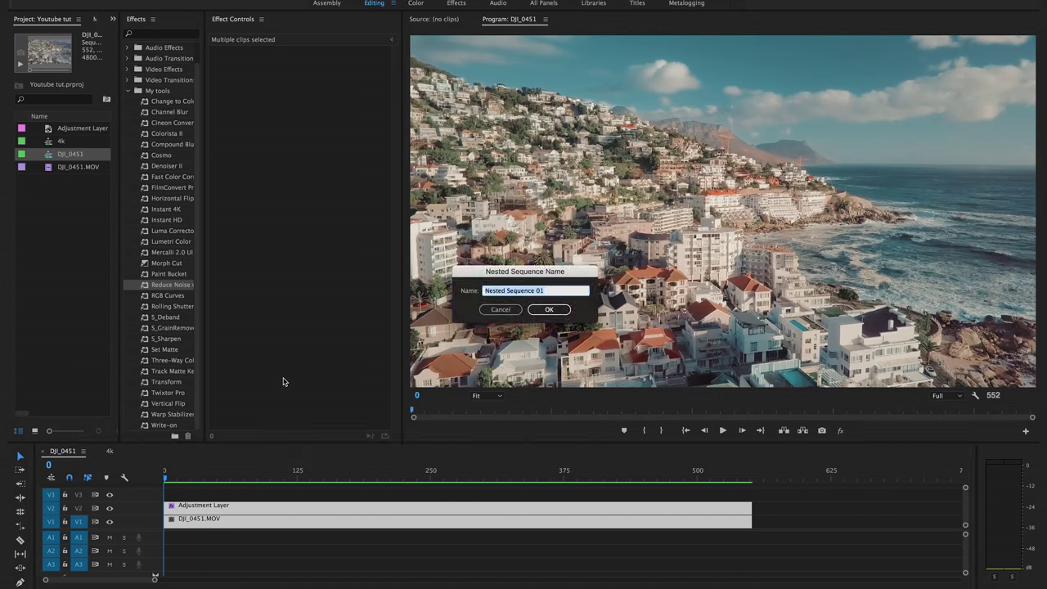
pyautogui.click(549, 309)
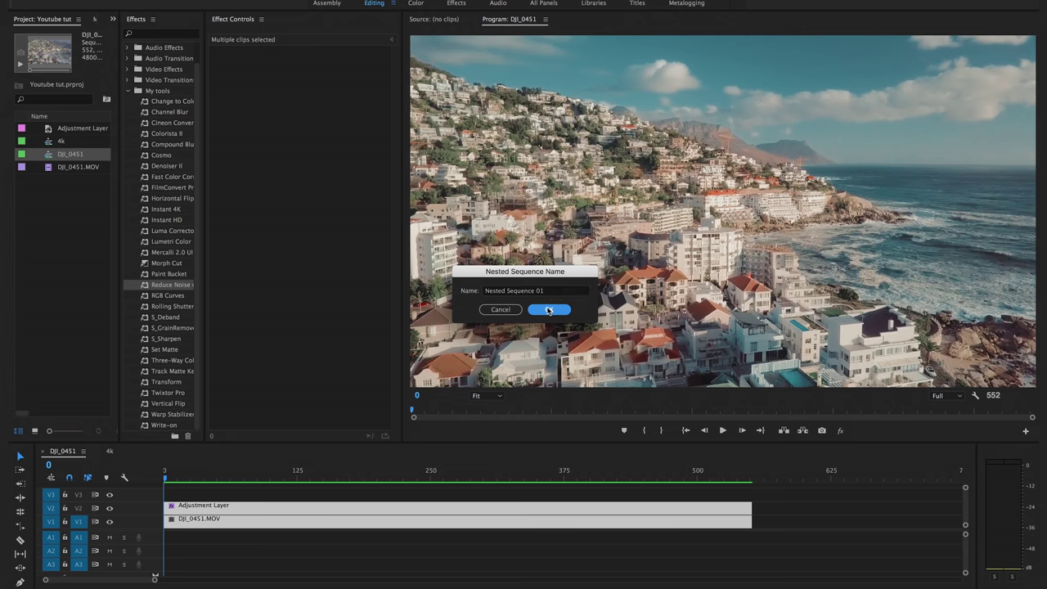
# Step: Place Nested Sequence 01 at the start of the 4k sequence, keeping existing settings
pyautogui.click(60, 155)
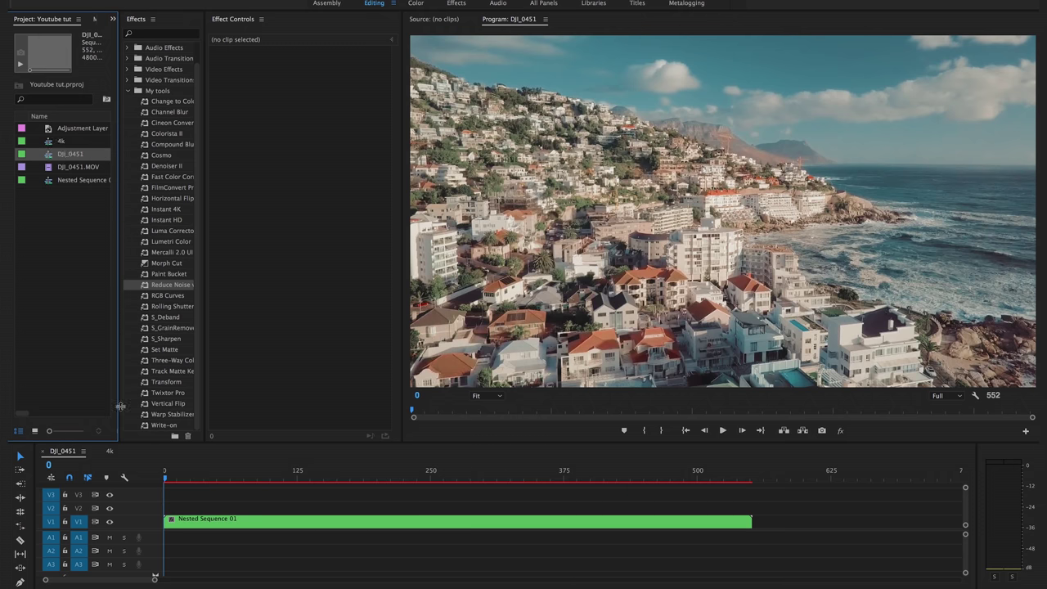
pyautogui.click(110, 450)
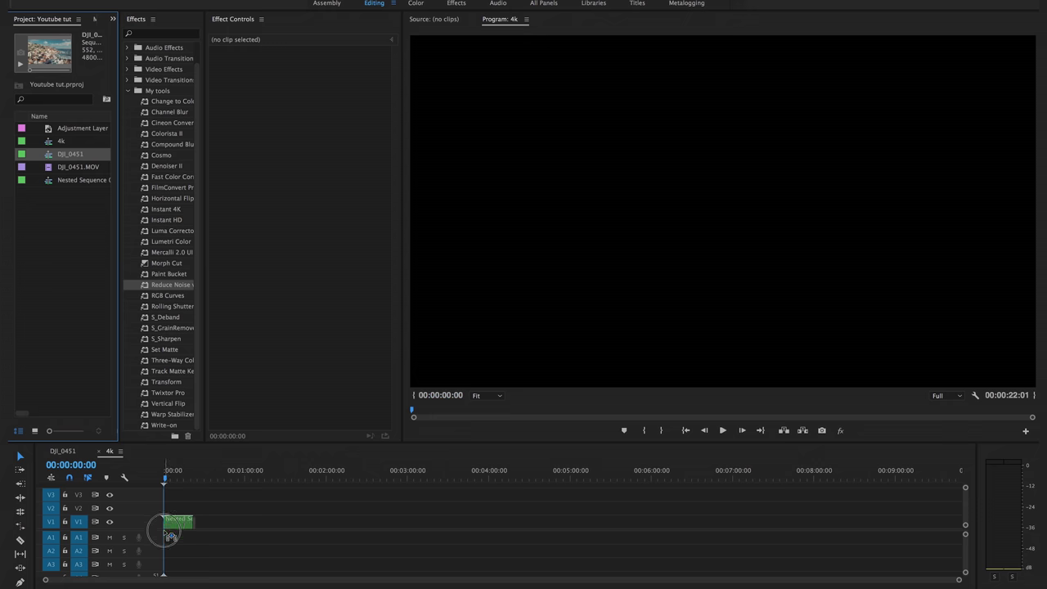
pyautogui.moveTo(169, 533); pyautogui.dragTo(169, 532)
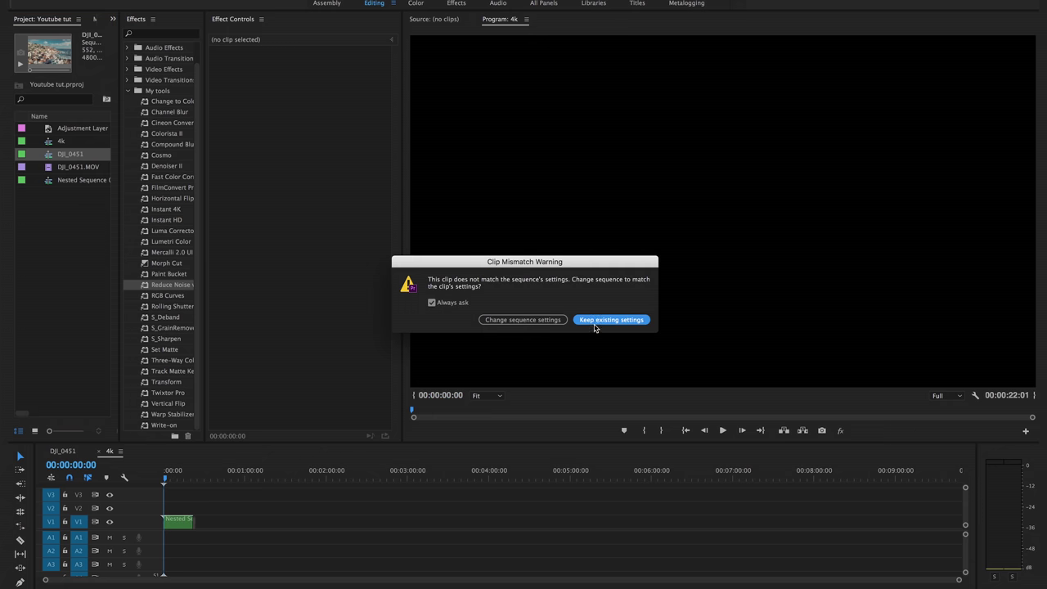
pyautogui.click(611, 319)
# Step: Set Instant 4K on the nest to Digital Cinema Native 4K output with Best filter type
pyautogui.click(174, 479)
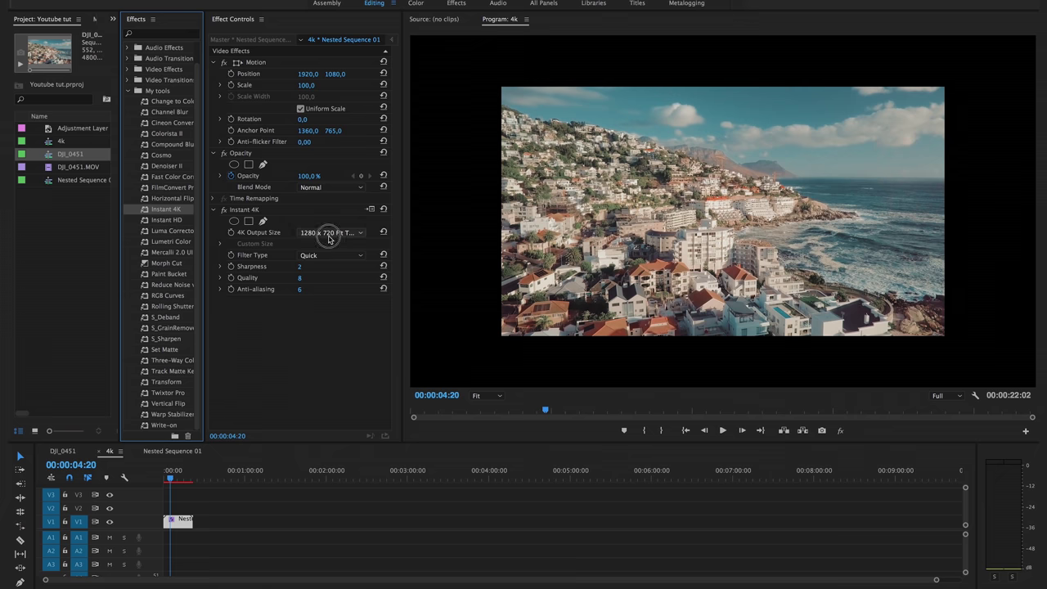
pyautogui.click(331, 233)
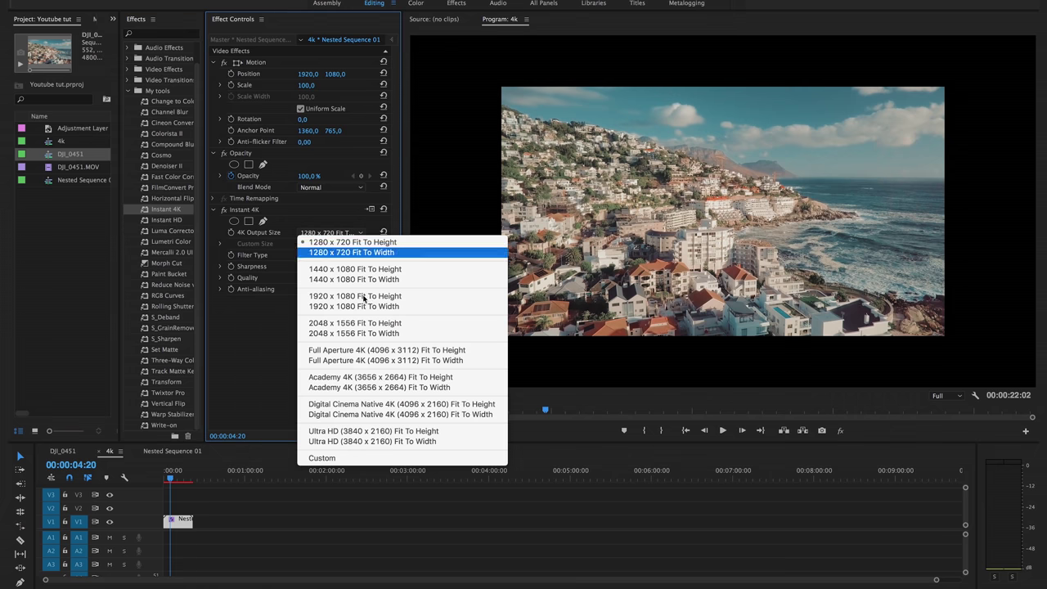
pyautogui.click(386, 406)
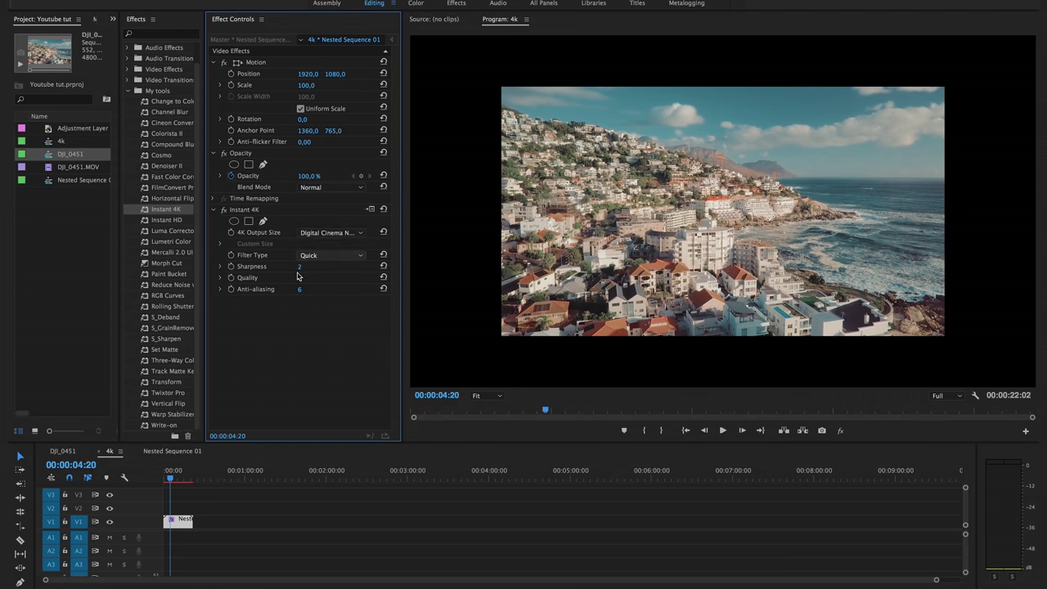
pyautogui.click(315, 256)
pyautogui.click(317, 296)
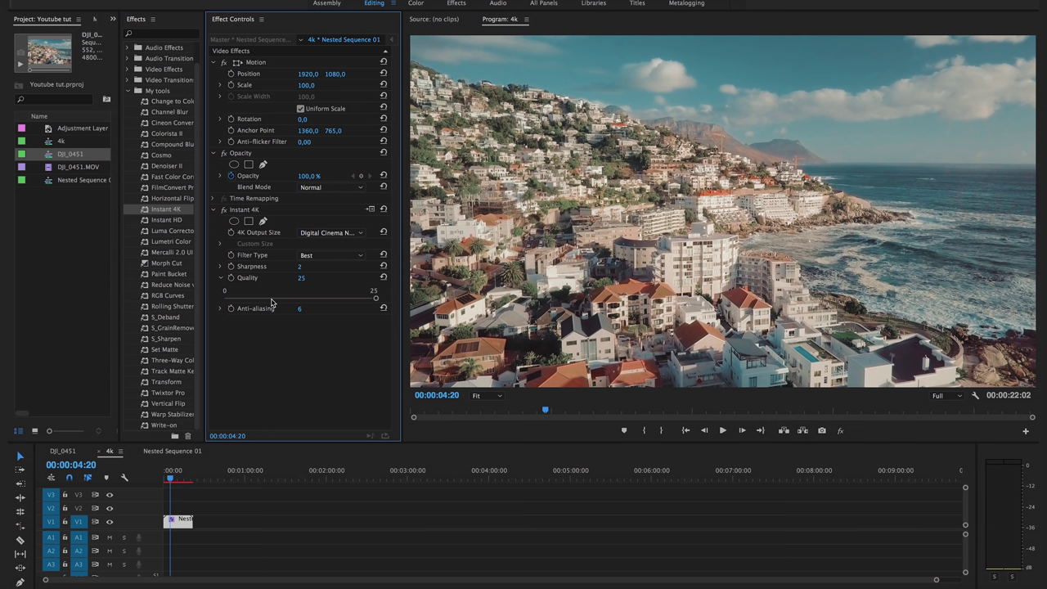
pyautogui.click(219, 308)
pyautogui.click(299, 308)
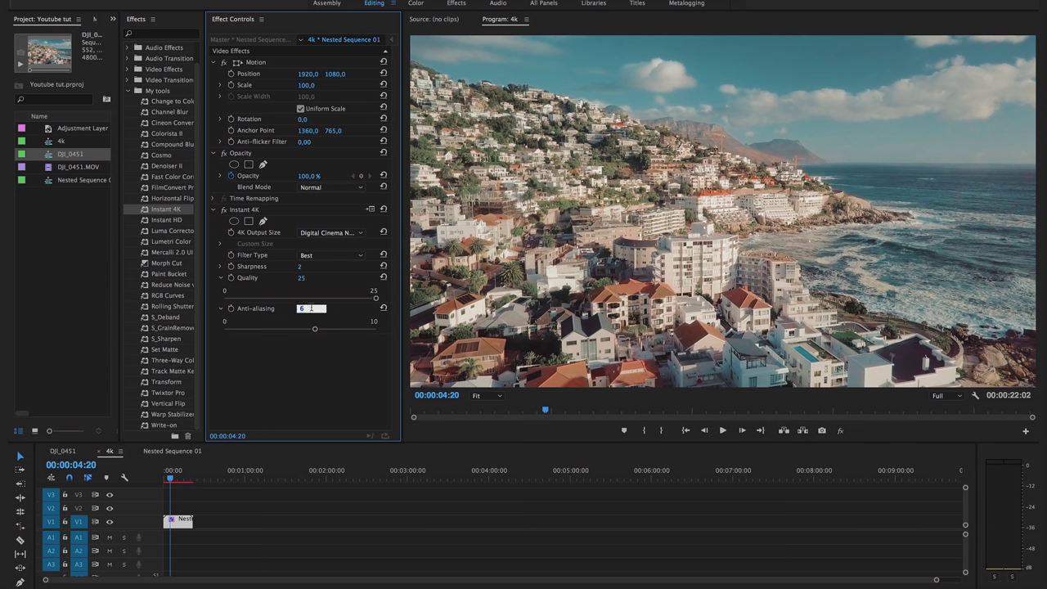
# Step: Enter 10 as the Instant 4K anti-aliasing value and confirm it
pyautogui.write('10')
pyautogui.press('Return')
pyautogui.press('Return')
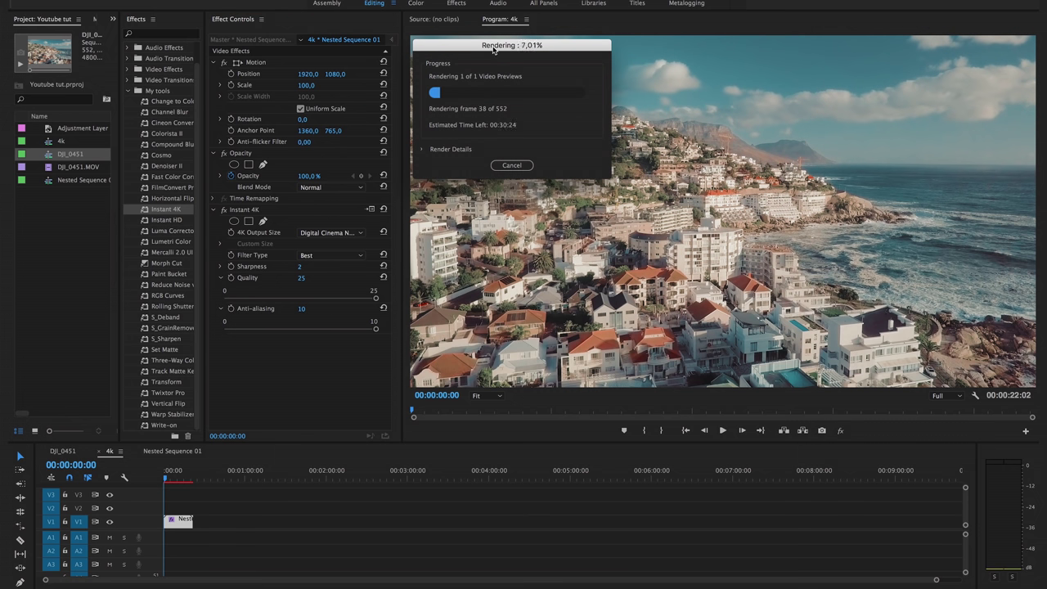